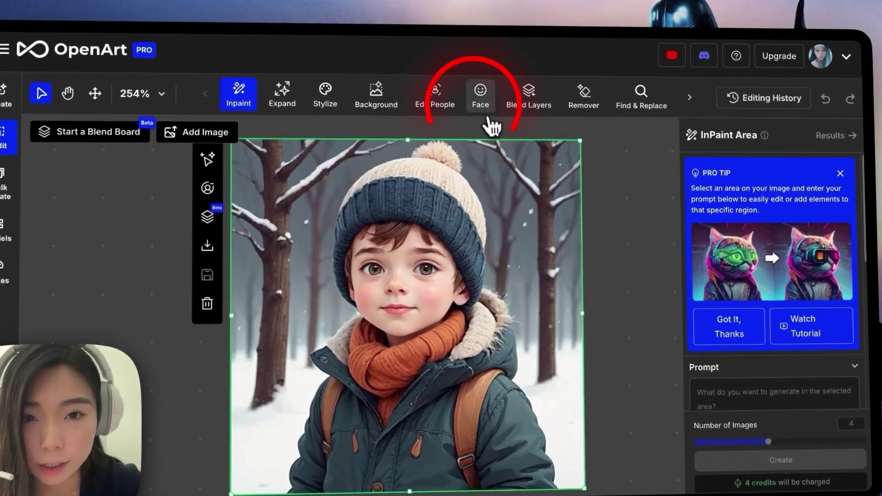
Open the boy's facial-expression controls and try the Happy and Frown presets
left_click(483, 94)
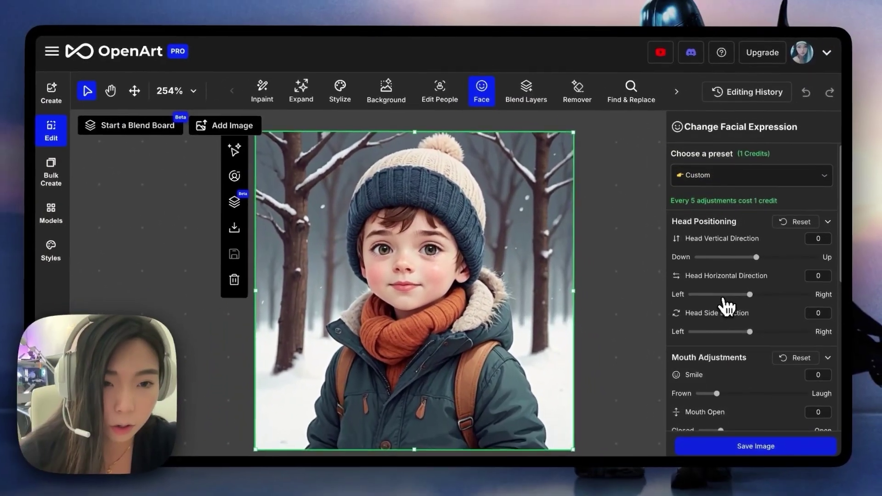
scroll(725, 307, "down", 5)
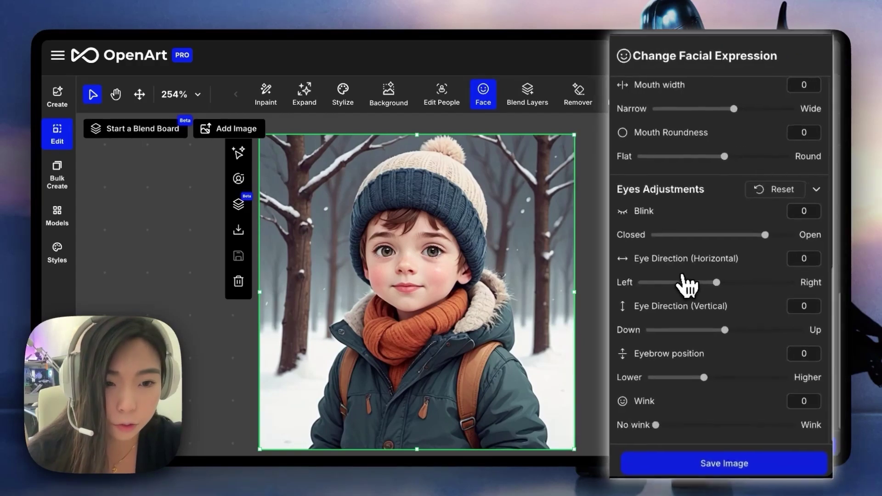
scroll(672, 276, "up", 5)
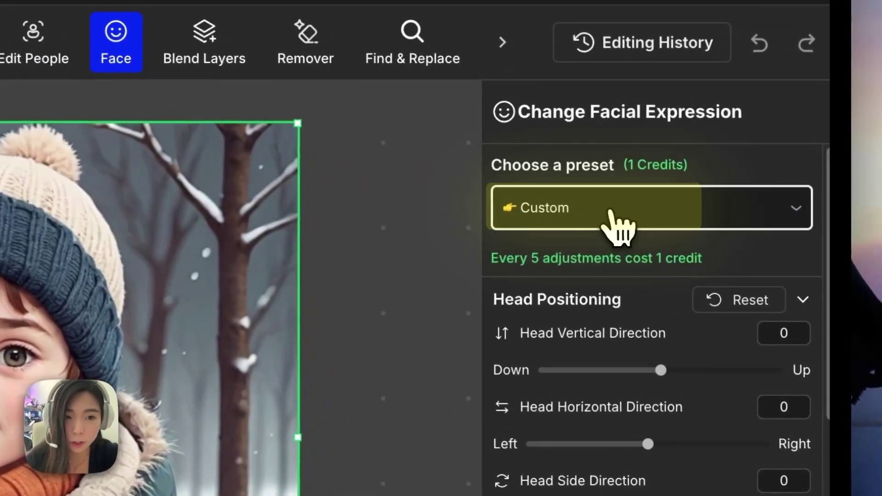
left_click(634, 207)
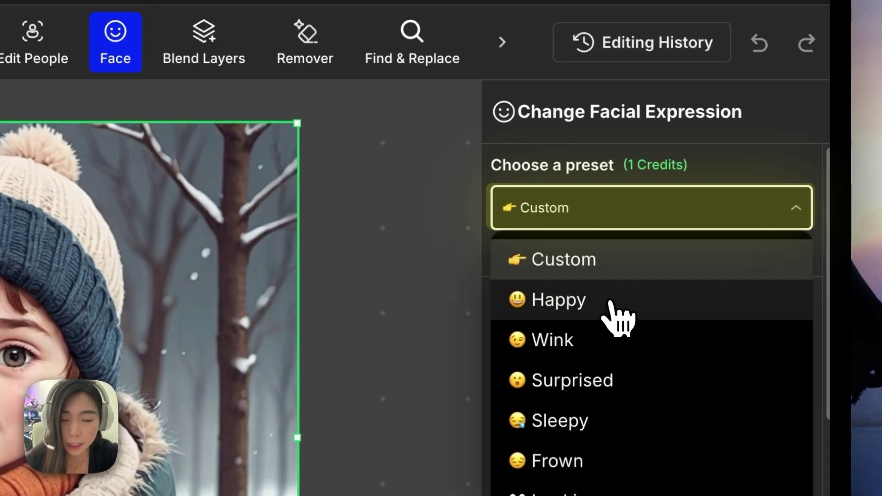
left_click(610, 305)
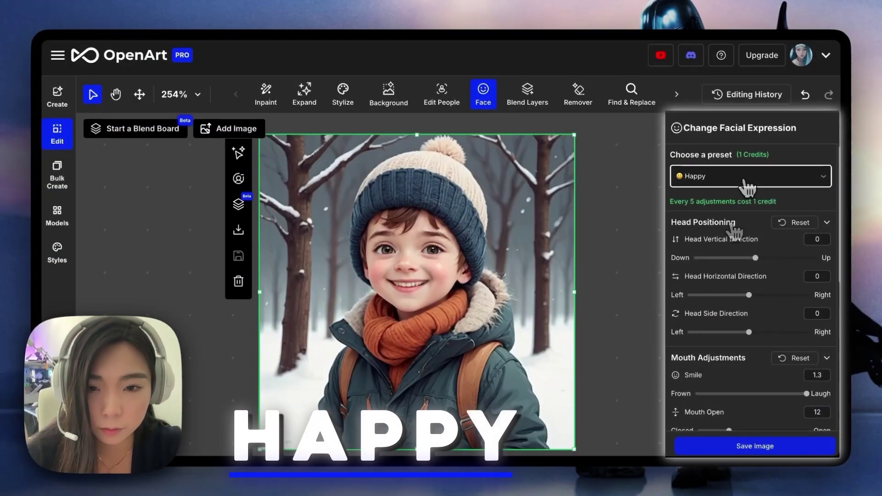
left_click(717, 136)
left_click(705, 280)
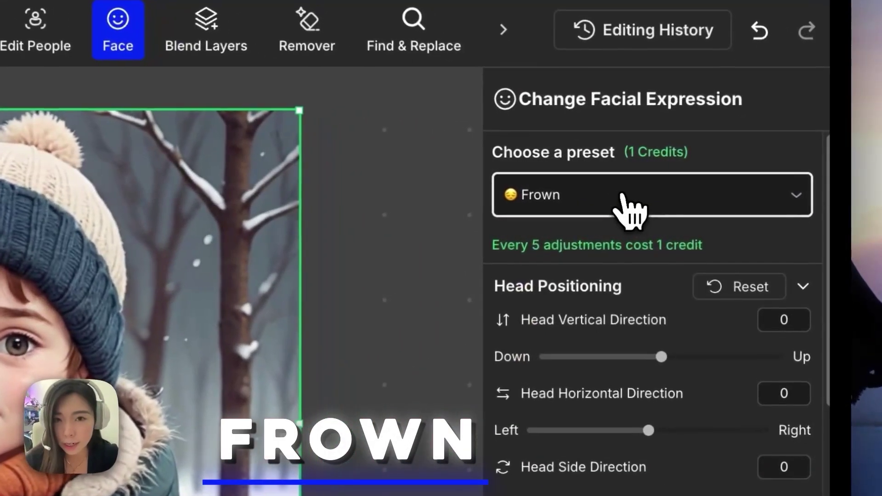
Try the Wink, Sleepy and Surprised presets, ending on Looking away (head vertical 10, eye direction 15)
left_click(623, 197)
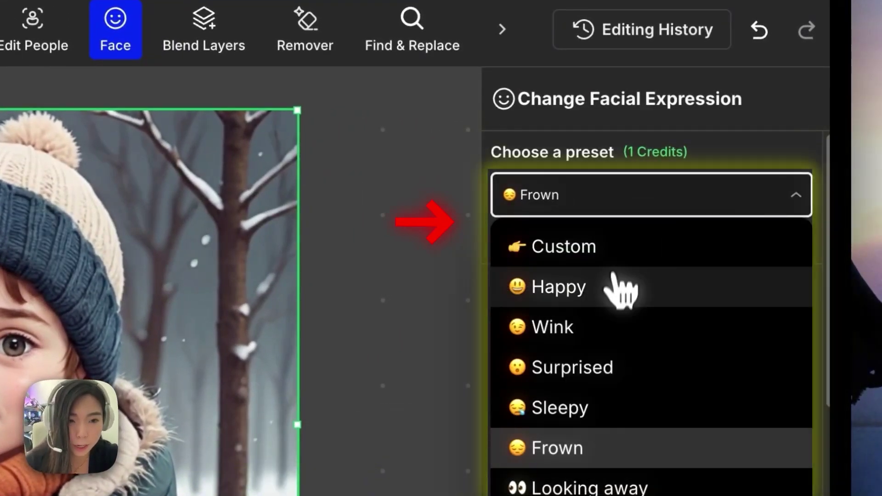
left_click(610, 325)
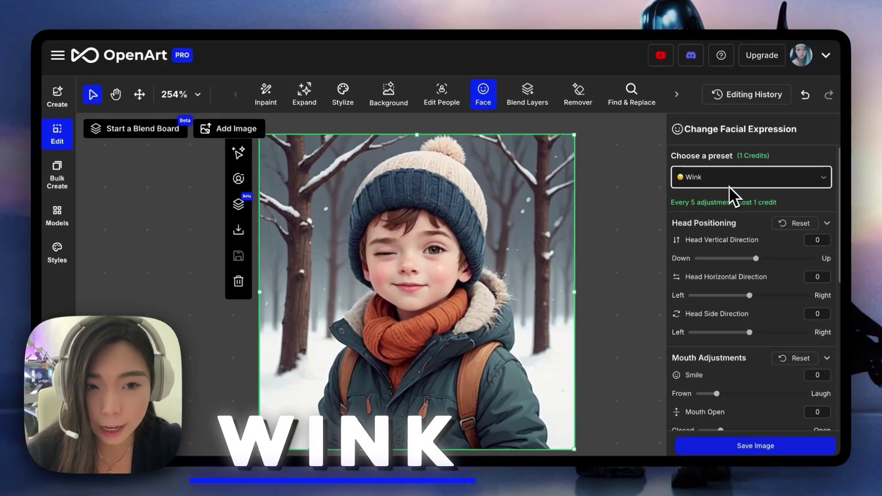
left_click(729, 184)
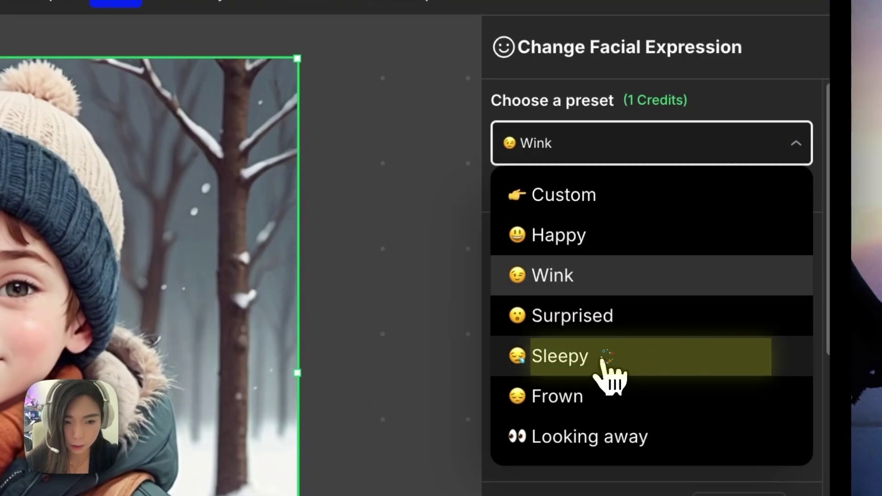
left_click(729, 284)
left_click(706, 181)
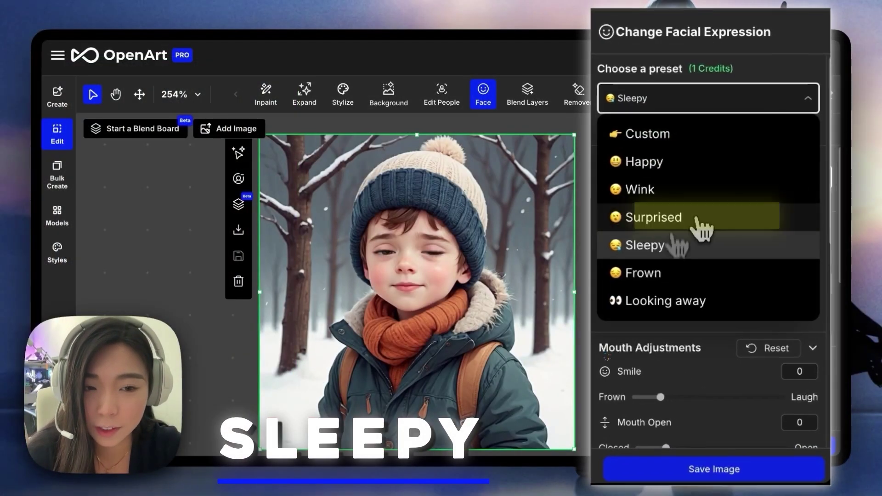
left_click(707, 264)
left_click(702, 301)
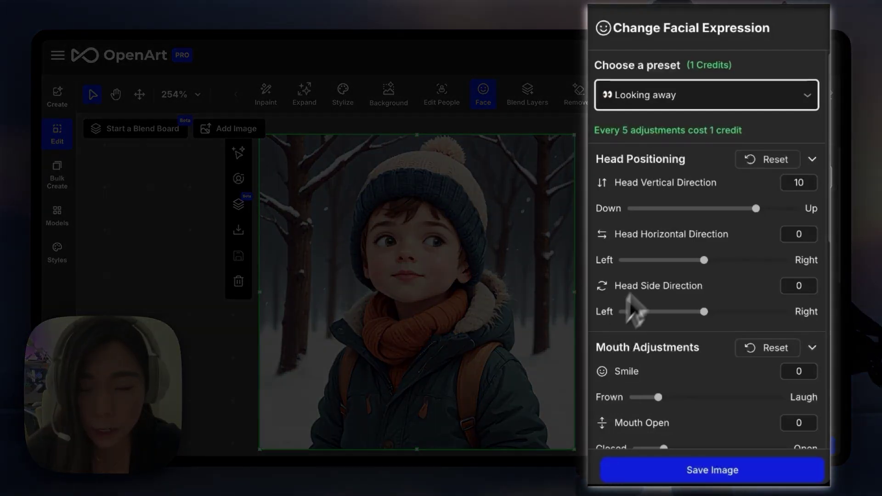
scroll(621, 227, "down", 9)
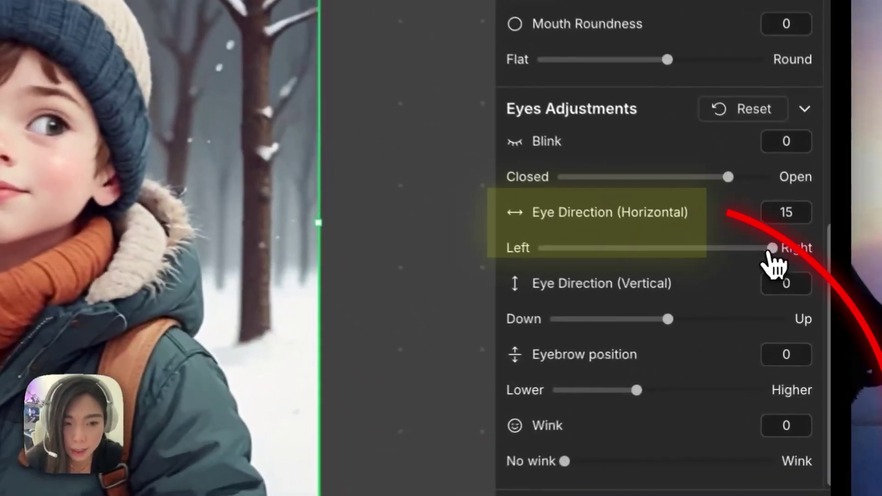
Bring the boy's horizontal eye direction down from 15 to 8 and commit the value
left_click_drag(771, 249, 710, 250)
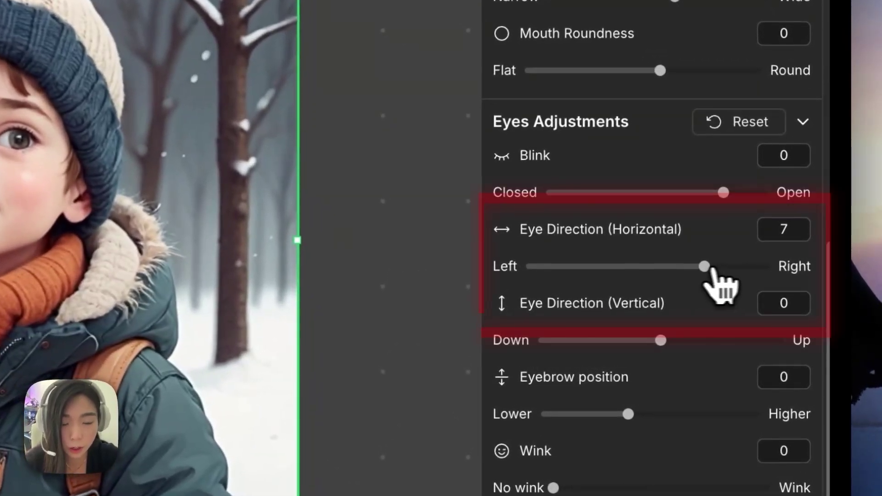
left_click_drag(707, 268, 712, 266)
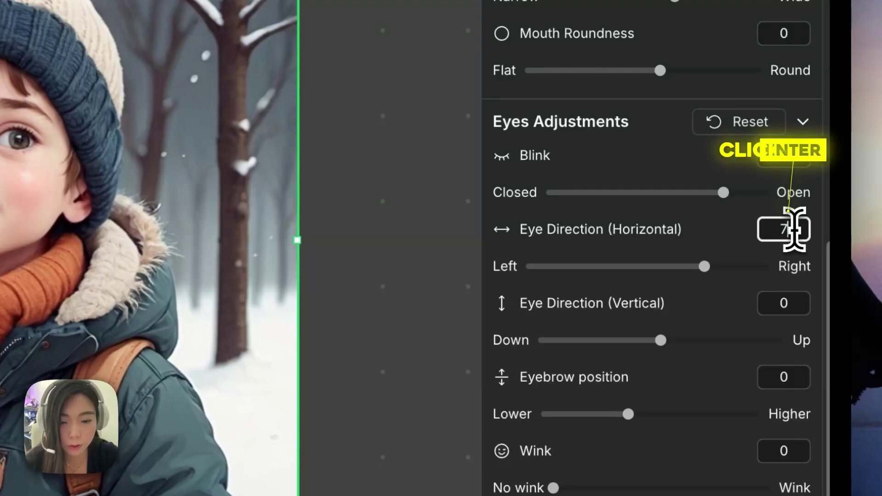
key("Return")
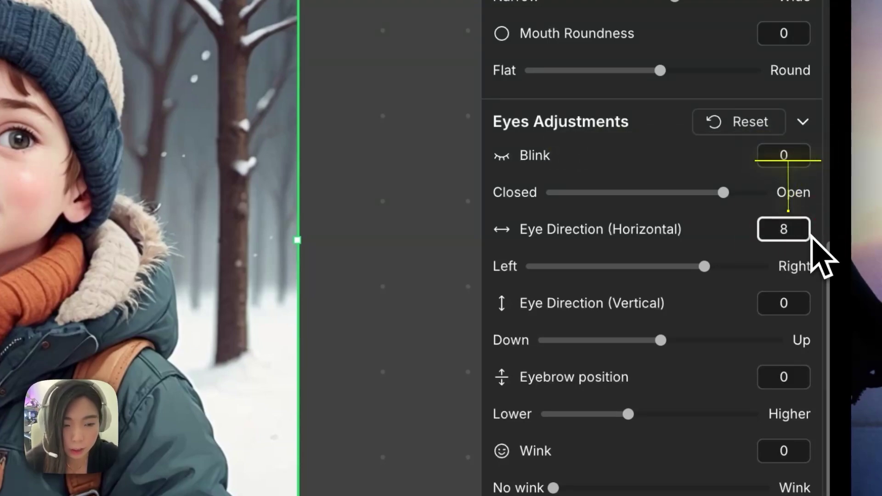
scroll(822, 257, "up", 3)
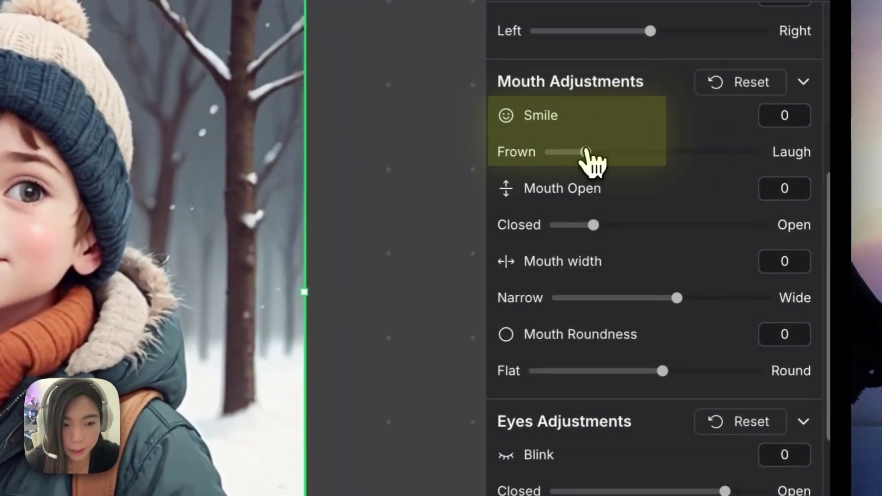
left_click_drag(588, 100, 692, 100)
Raise Smile to 0.9, open the mouth to 58, round it slightly, and turn the eyes upward
left_click_drag(692, 154, 707, 156)
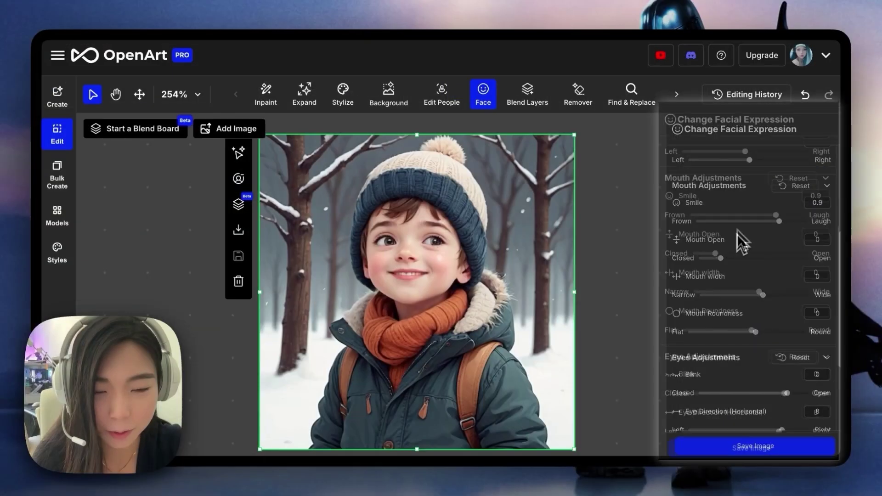
left_click(703, 211)
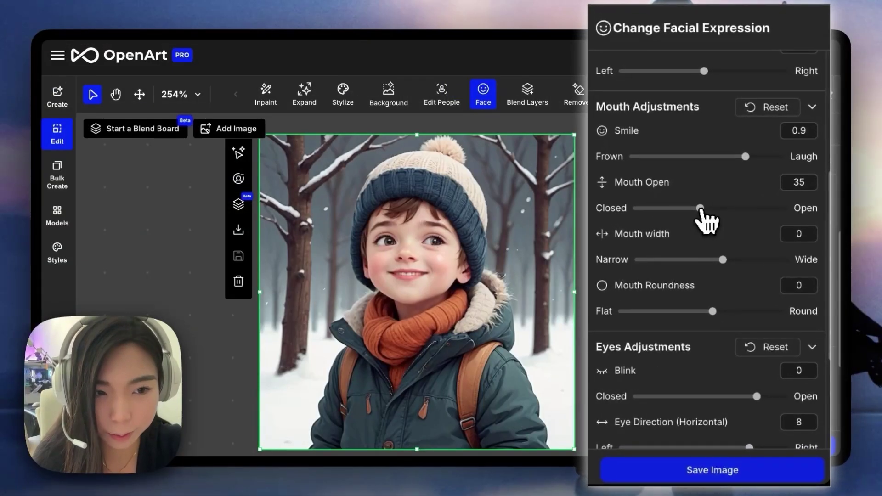
left_click(723, 209)
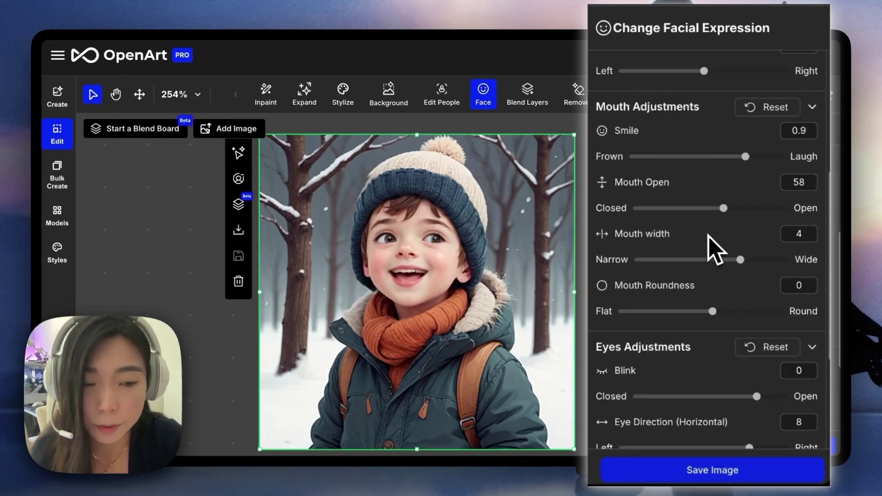
left_click(716, 312)
scroll(712, 275, "down", 5)
left_click(735, 323)
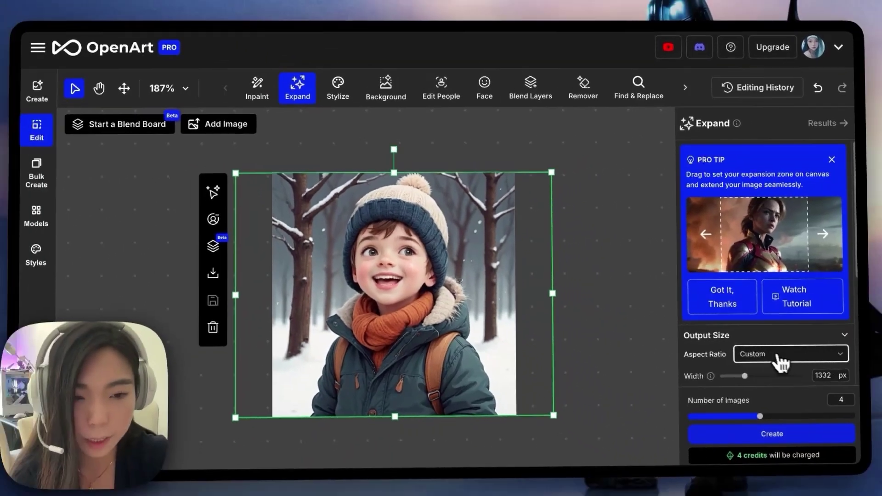
Expand the boy picture at Square (1:1) aspect ratio and preview result 9 full size
left_click(853, 364)
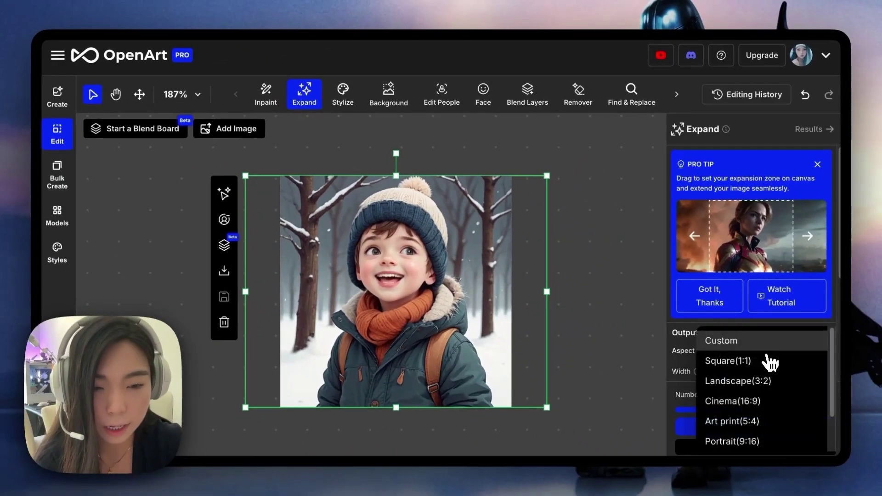
left_click(849, 386)
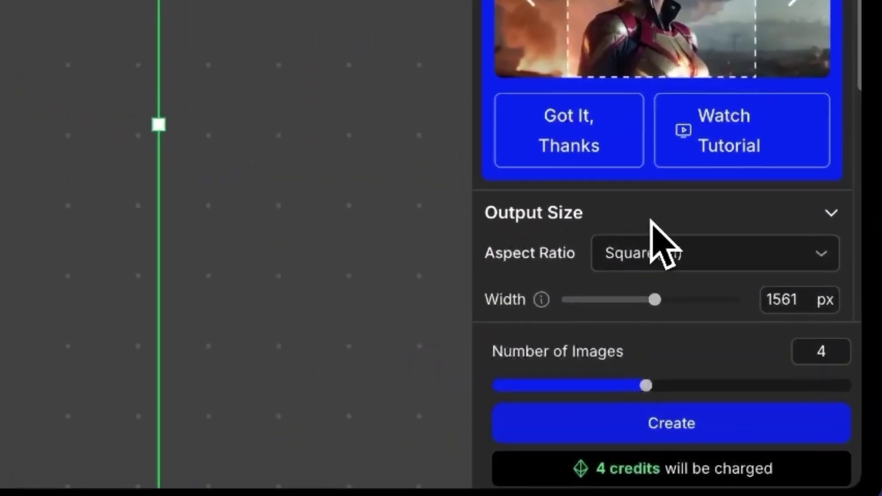
scroll(649, 232, "down", 5)
left_click(760, 416)
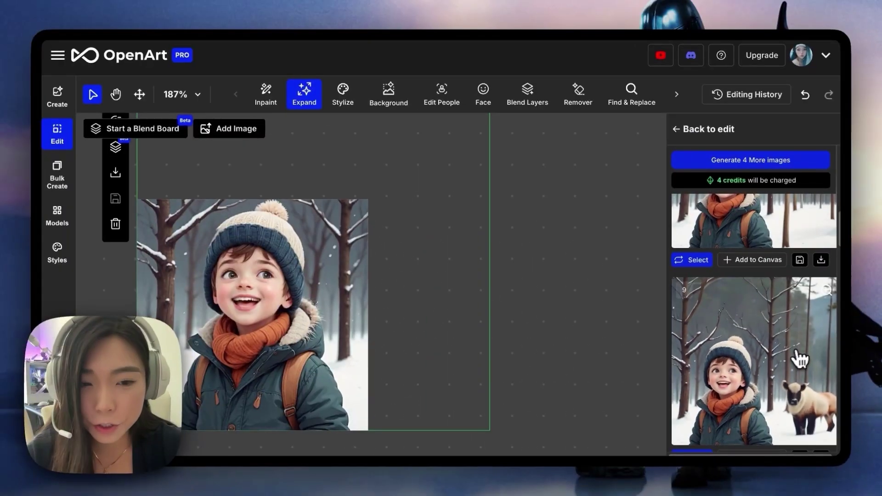
left_click(799, 358)
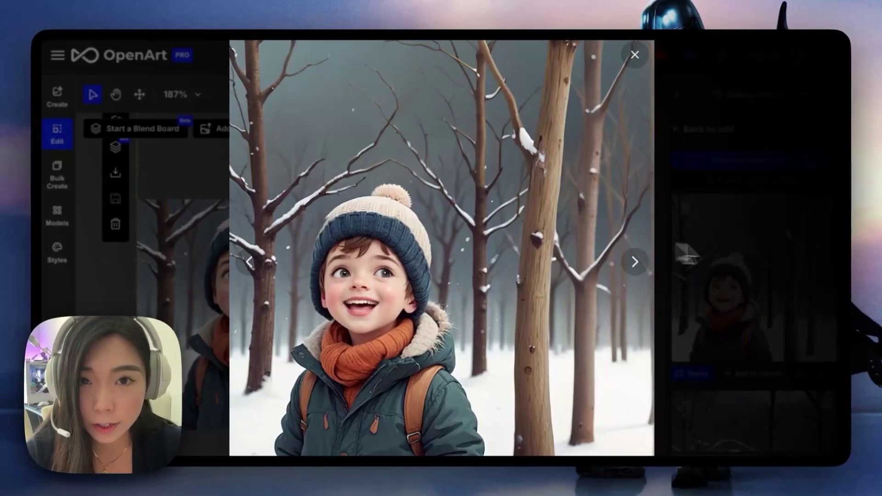
left_click(774, 273)
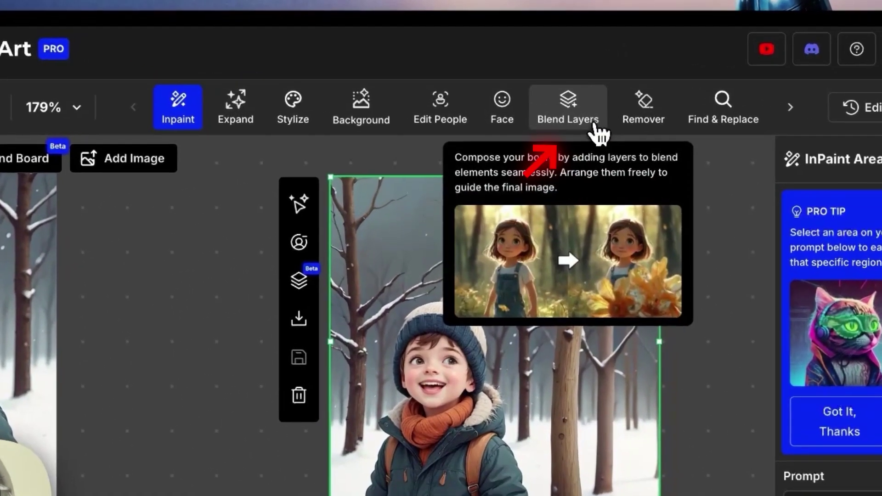
Start a blend board, upload an image to blend in, and select Blend Board 1
left_click(527, 92)
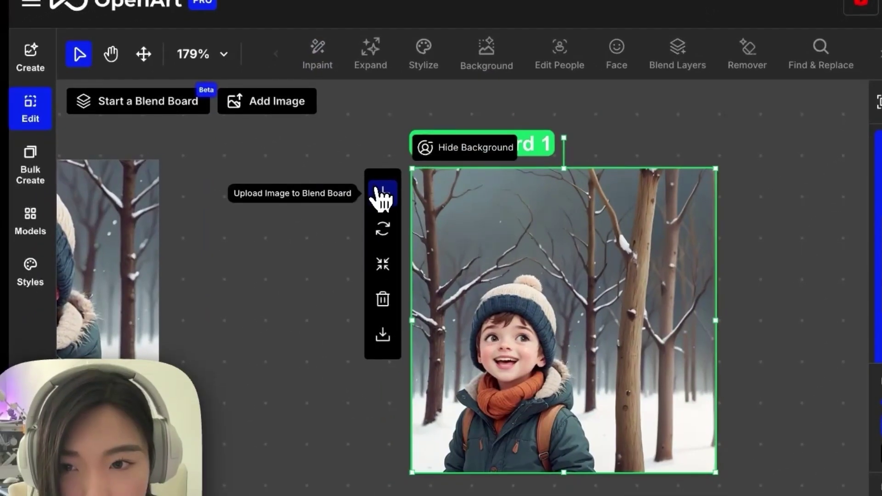
left_click(355, 207)
double_click(289, 212)
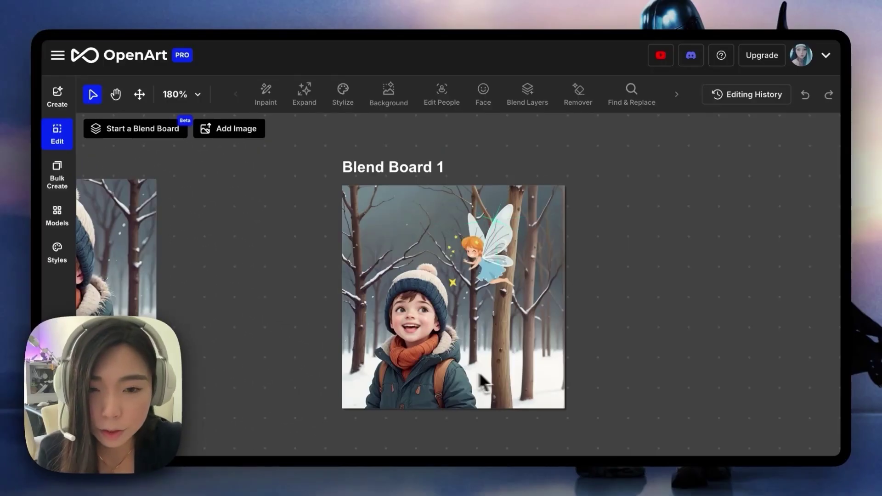
left_click(470, 280)
scroll(470, 278, "up", 5)
scroll(471, 278, "down", 5)
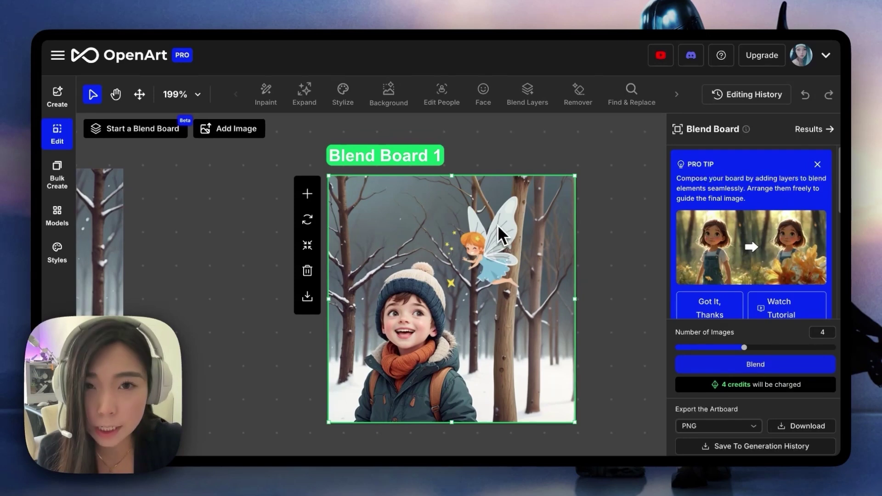
Dismiss the blend tip and download the blended image as a PNG
left_click(710, 307)
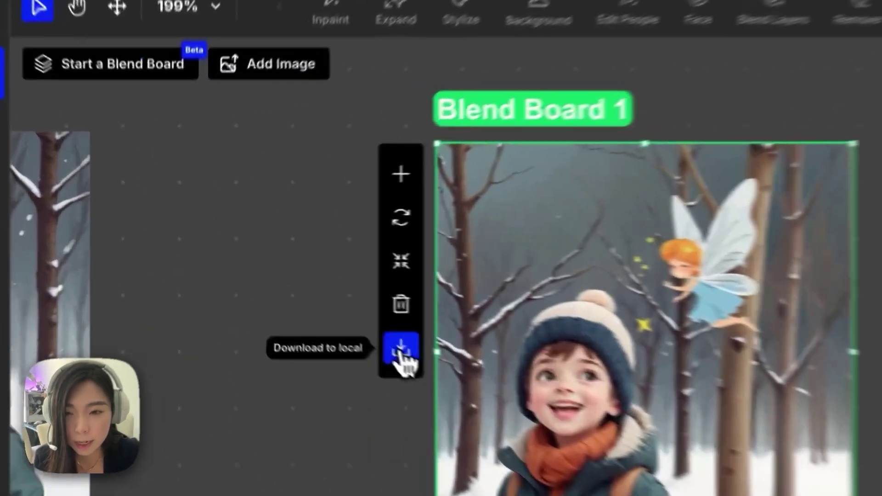
left_click(307, 296)
left_click(282, 298)
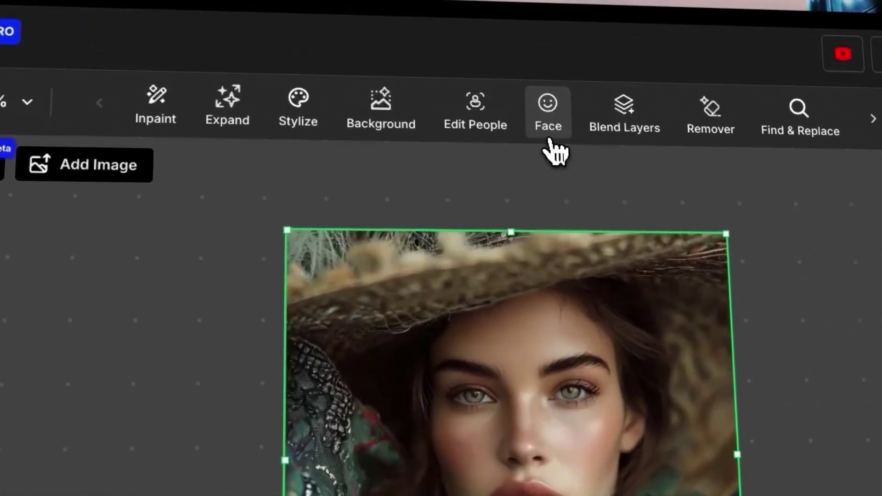
Open the portrait's facial-expression editing and try the Happy, Wink and Surprised presets
left_click(553, 77)
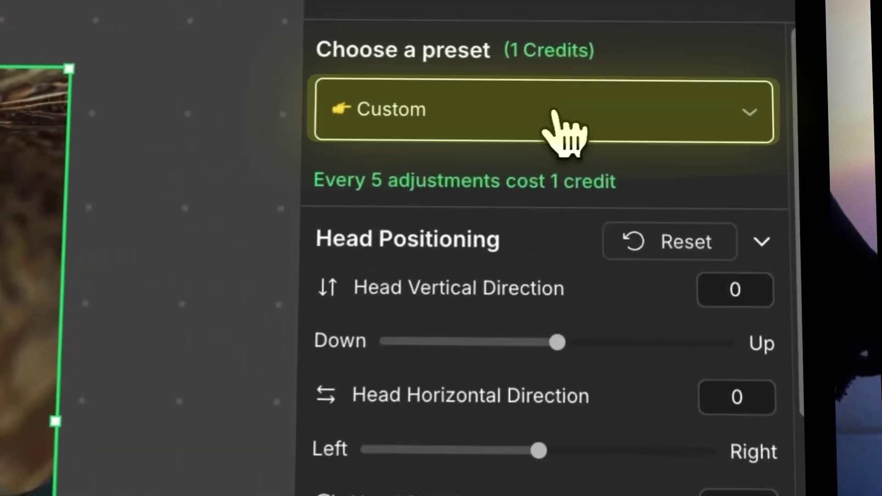
left_click(672, 52)
left_click(594, 269)
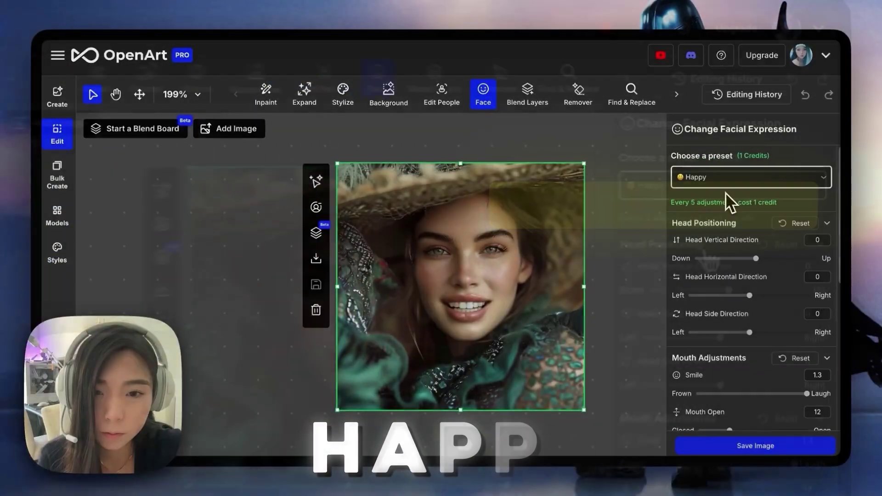
left_click(754, 182)
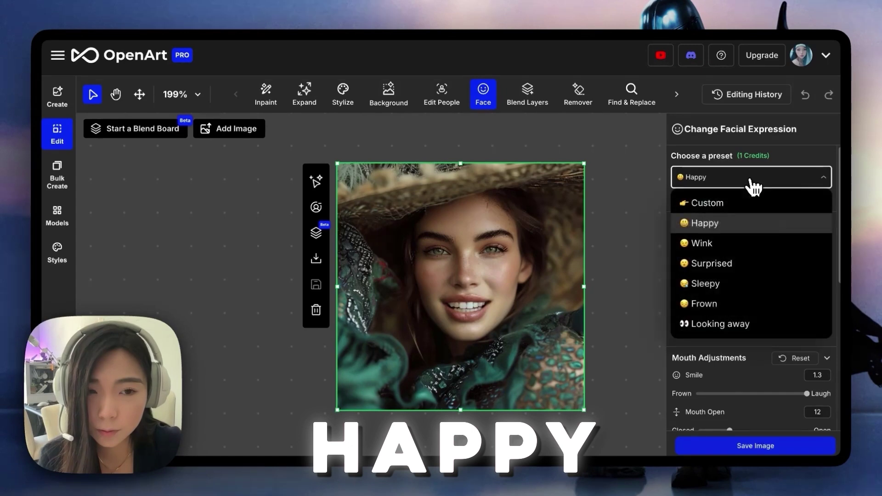
left_click(705, 243)
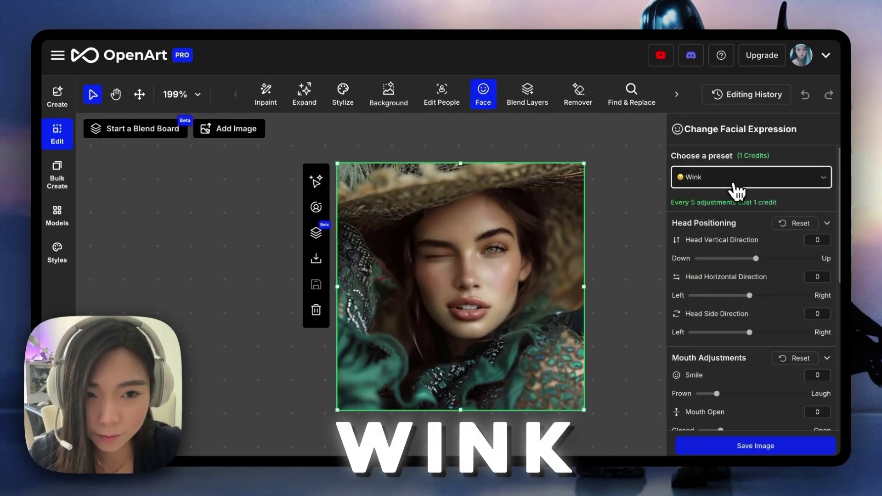
left_click(735, 186)
left_click(733, 261)
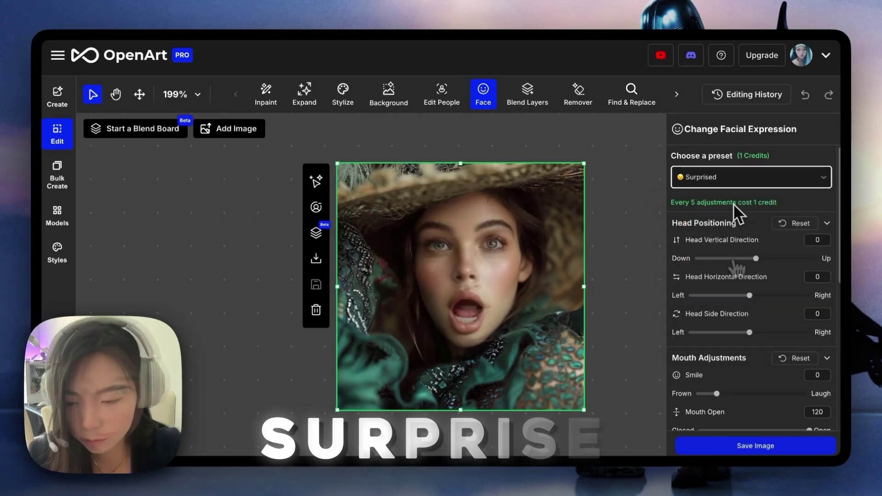
Try the Sleepy, Frown and Looking away presets, then return to Custom settings
left_click(744, 188)
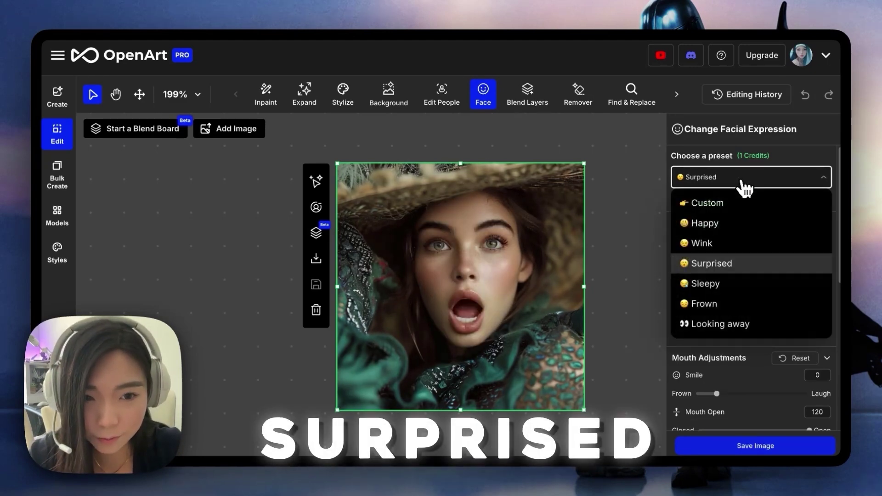
left_click(740, 286)
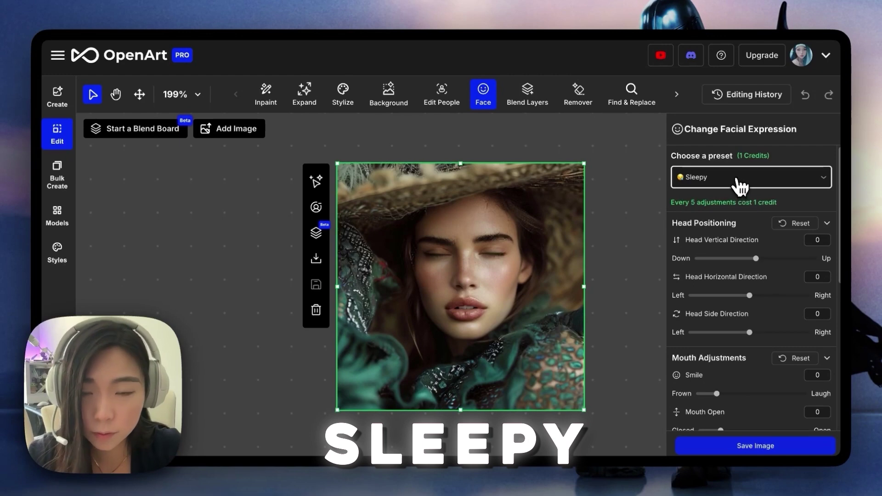
left_click(738, 181)
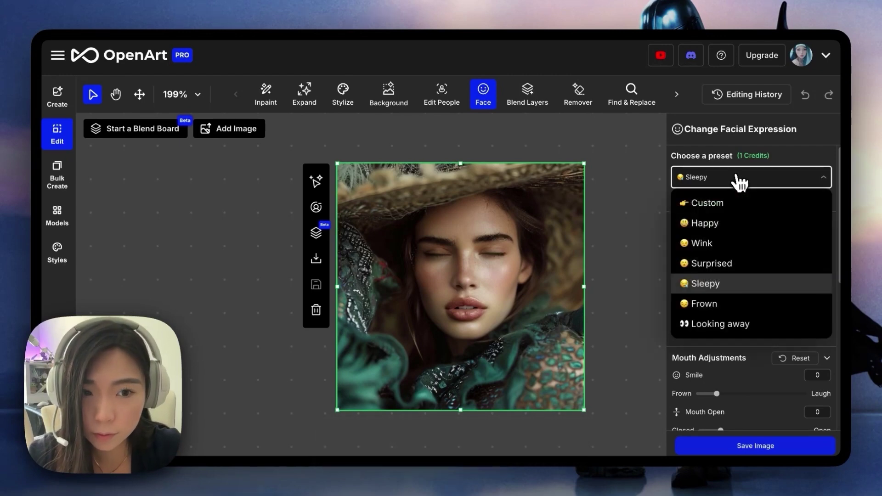
left_click(731, 303)
left_click(772, 184)
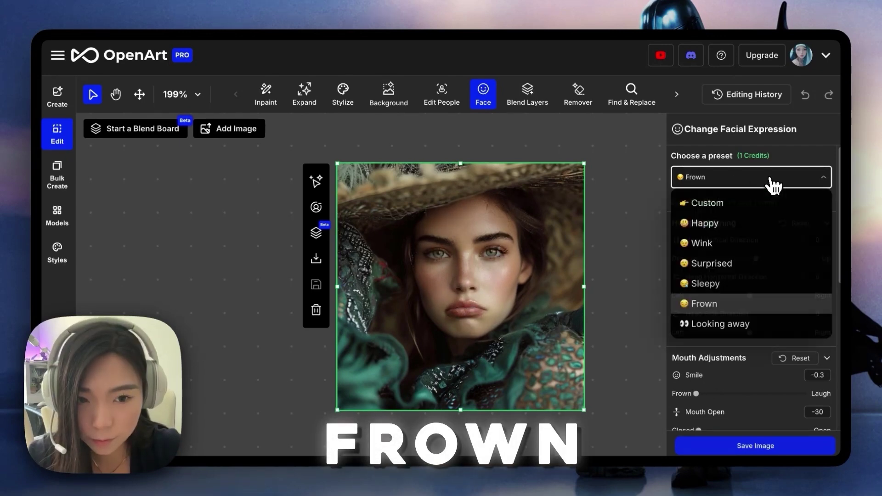
left_click(762, 324)
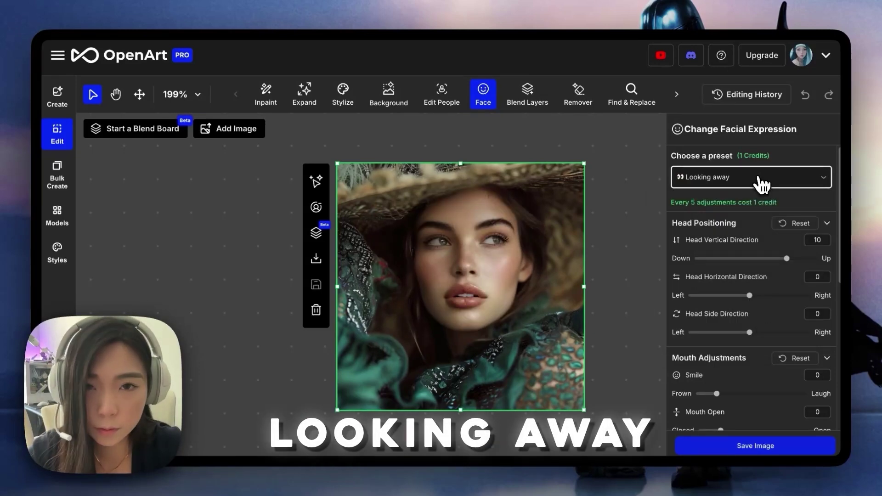
left_click(760, 182)
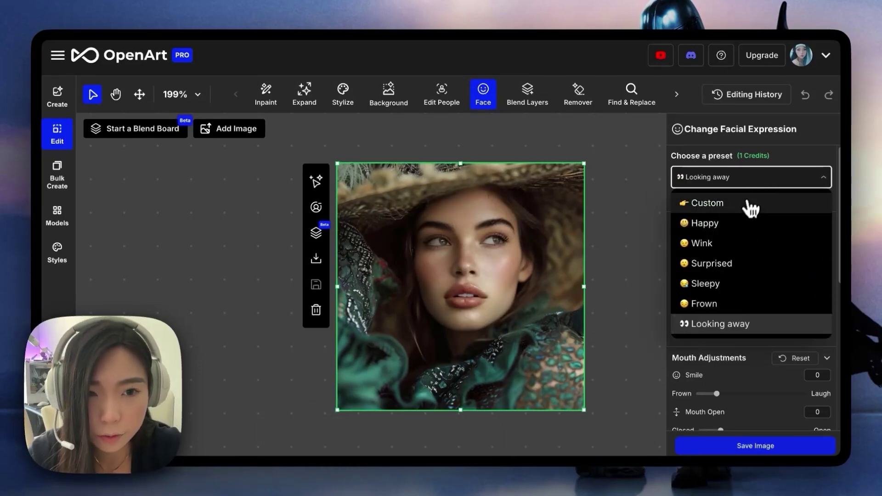
left_click(744, 212)
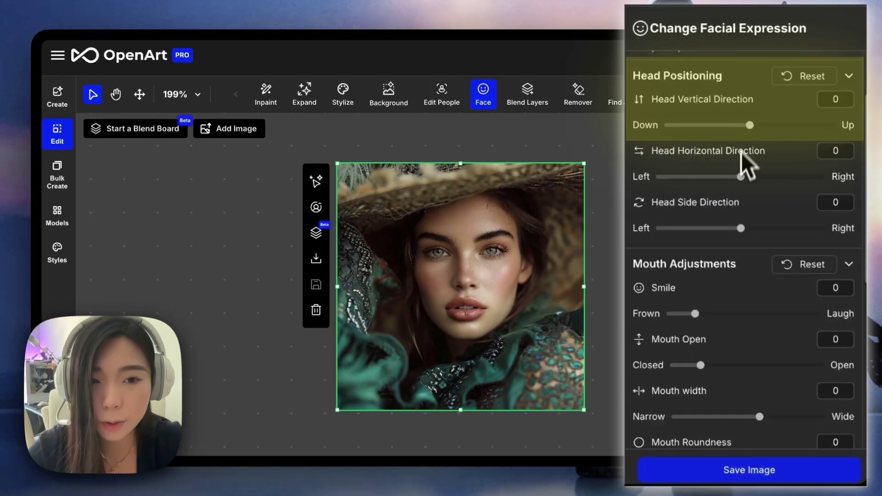
Tilt the woman's head upward, with horizontal direction at -9 and side direction at -13
left_click_drag(751, 127, 735, 166)
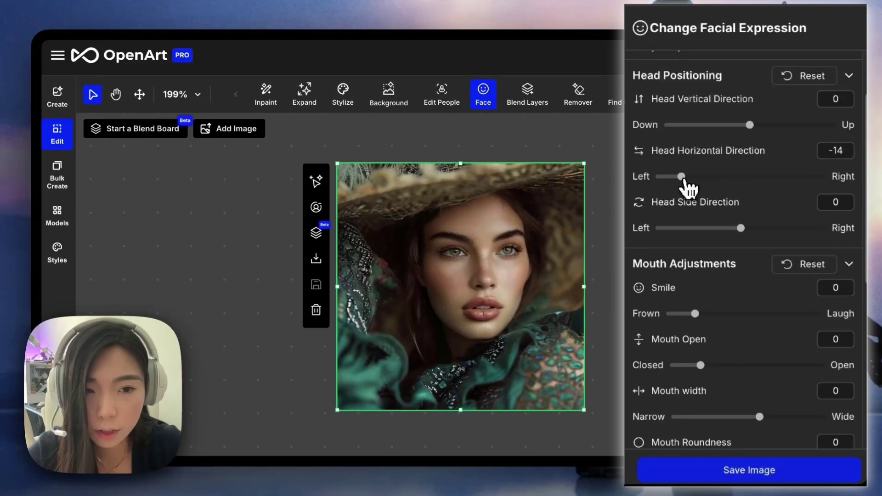
left_click_drag(683, 179, 702, 178)
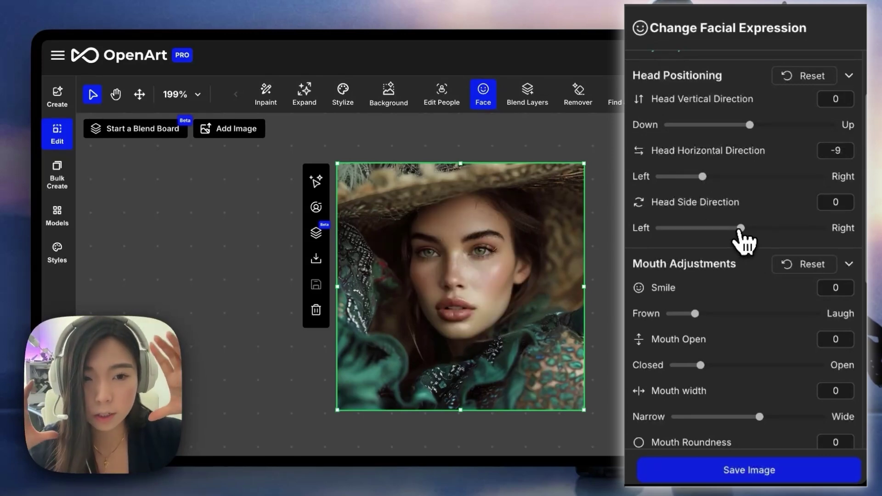
left_click_drag(771, 229, 686, 229)
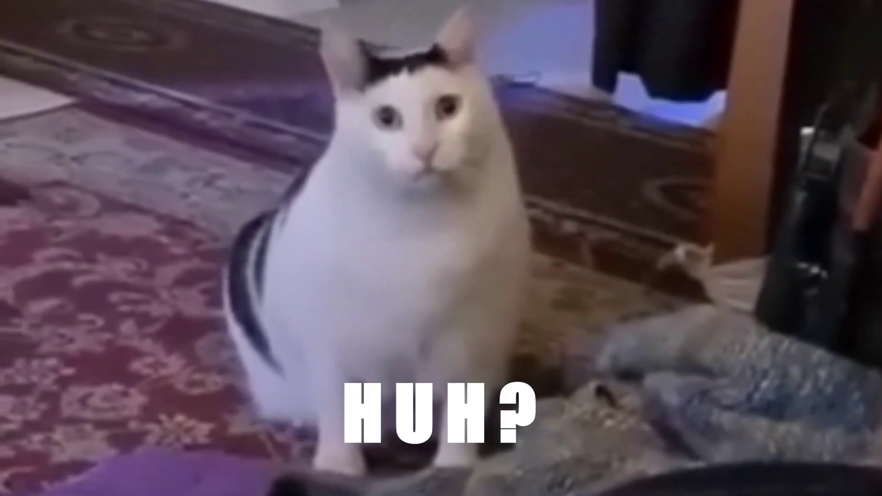
Scroll the Change Facial Expression panel down to Mouth Adjustments
scroll(753, 191, "down", 3)
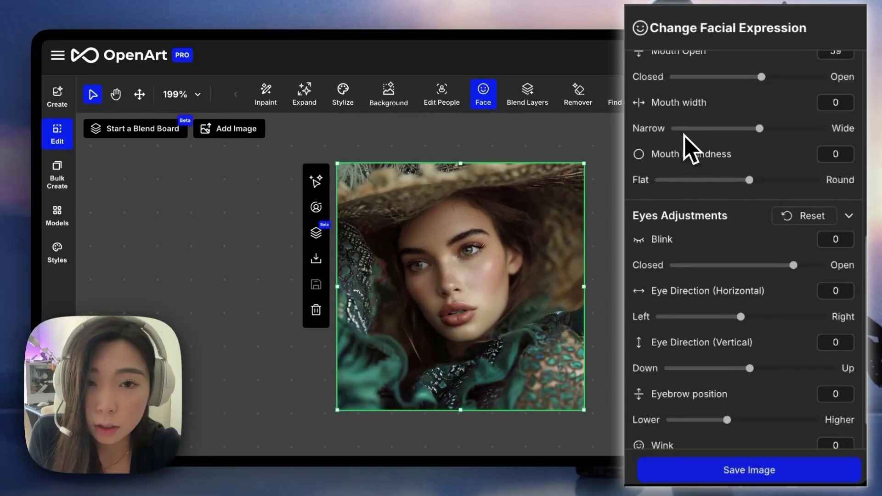
Set mouth roundness 4 and width 8, test Blink, and set eye direction to horizontal 8, vertical -9
scroll(690, 150, "down", 1)
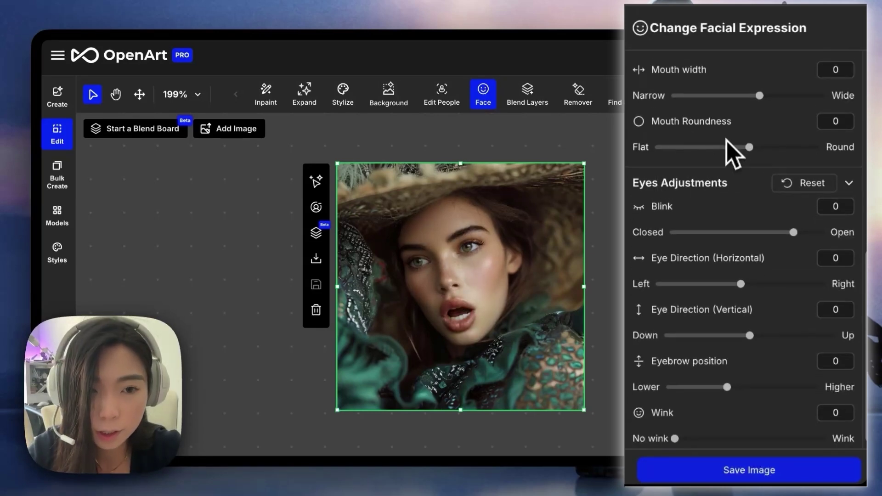
left_click_drag(749, 147, 767, 148)
scroll(772, 158, "up", 4)
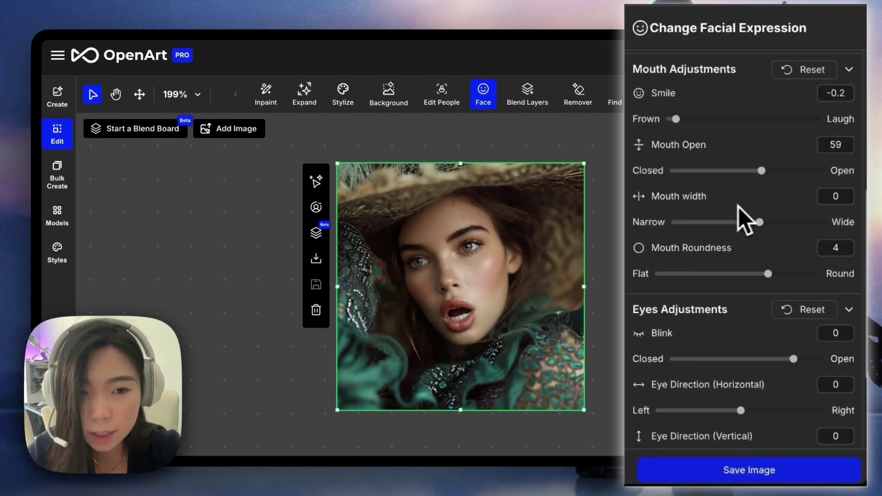
left_click_drag(760, 225, 794, 225)
scroll(734, 225, "down", 3)
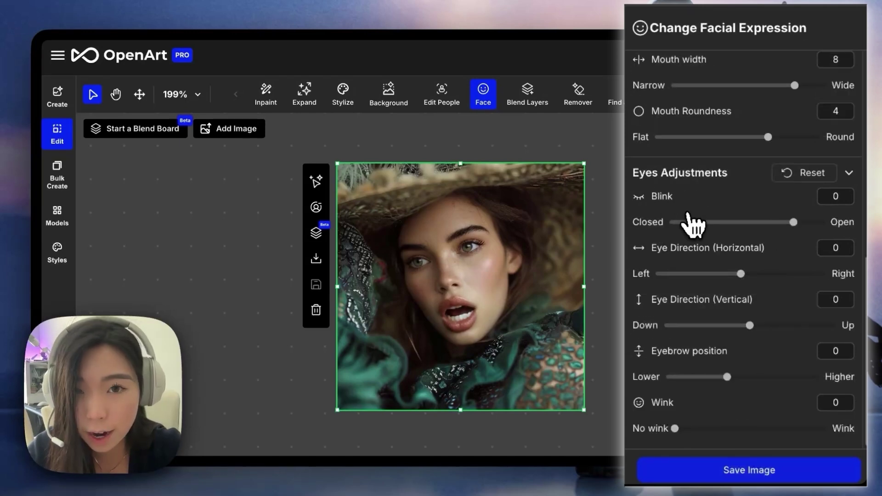
mouse_move(792, 223)
left_mouse_down()
mouse_move(685, 224)
mouse_move(798, 226)
left_mouse_up()
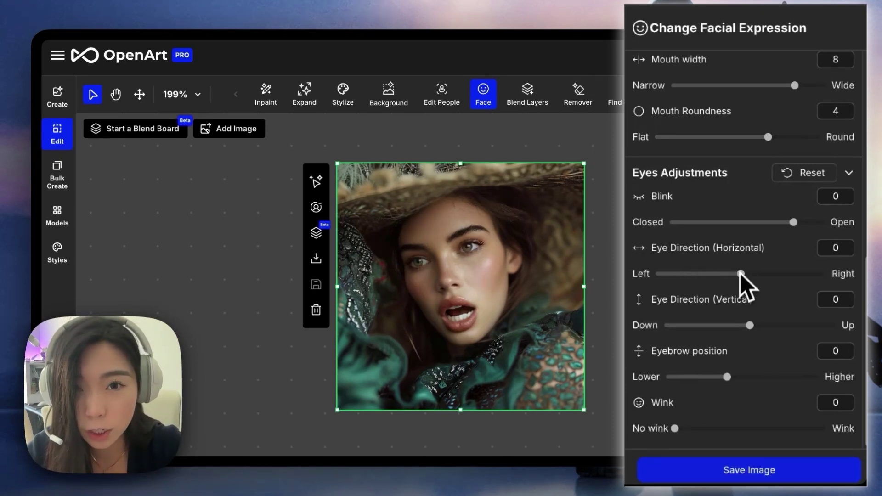
left_click_drag(746, 274, 786, 276)
left_click_drag(753, 326, 698, 325)
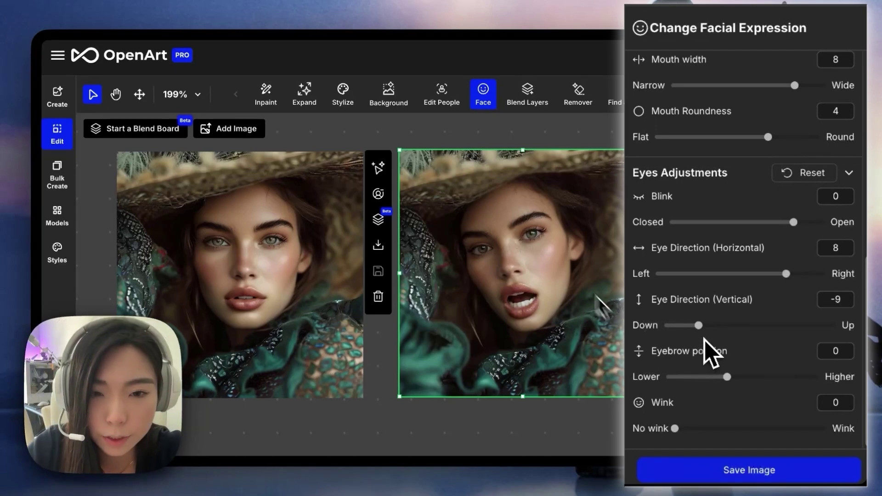
Raise the eyebrows to 11, settle them back at 4, and test the Wink slider
left_click_drag(726, 377, 793, 377)
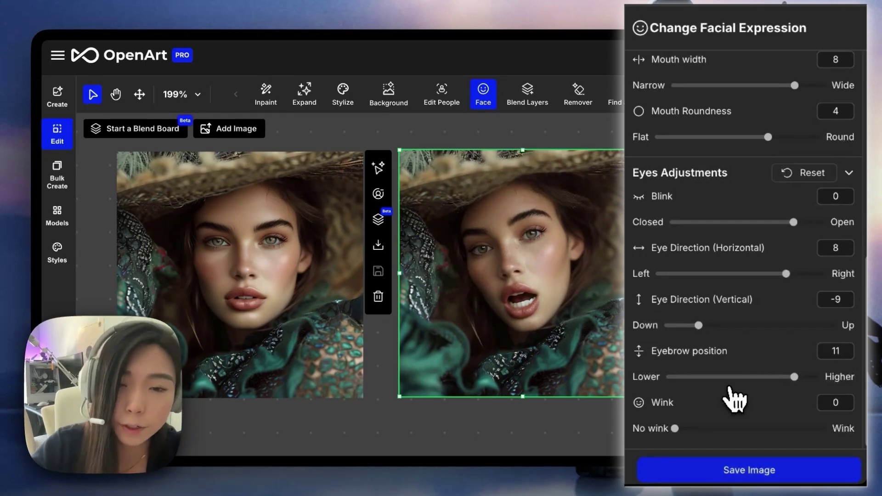
left_click_drag(794, 377, 751, 377)
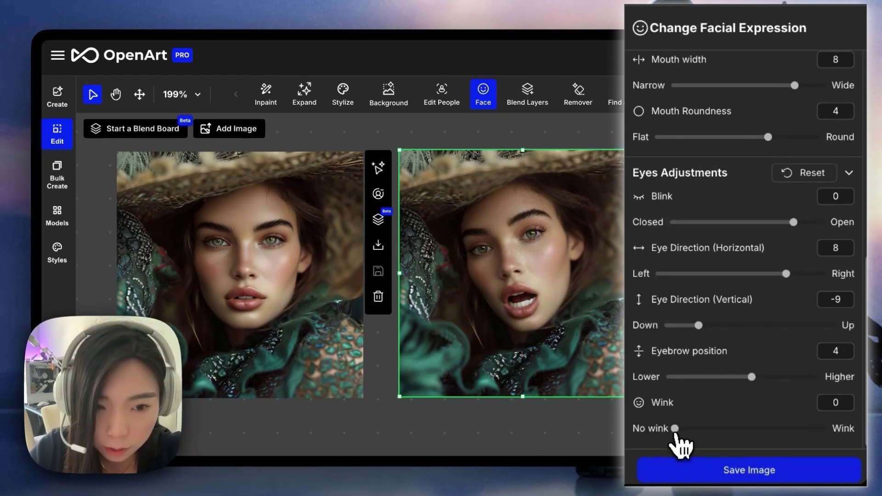
mouse_move(674, 428)
left_mouse_down()
mouse_move(784, 428)
mouse_move(674, 428)
left_mouse_up()
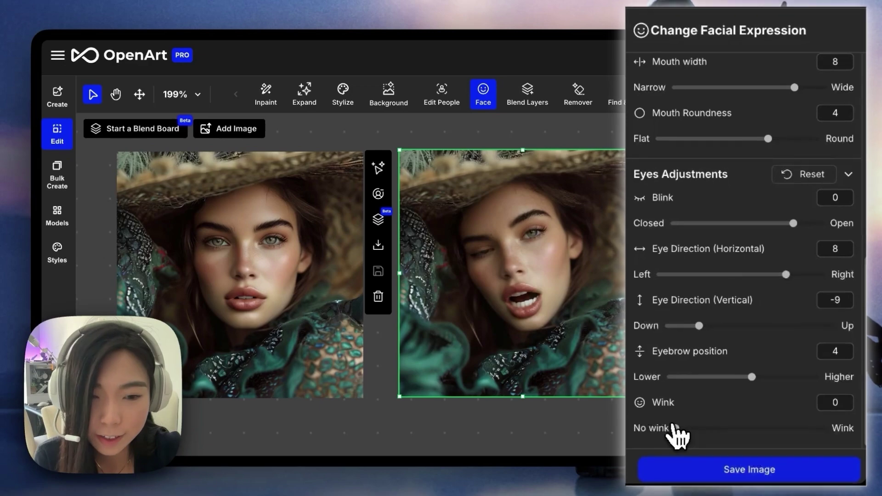